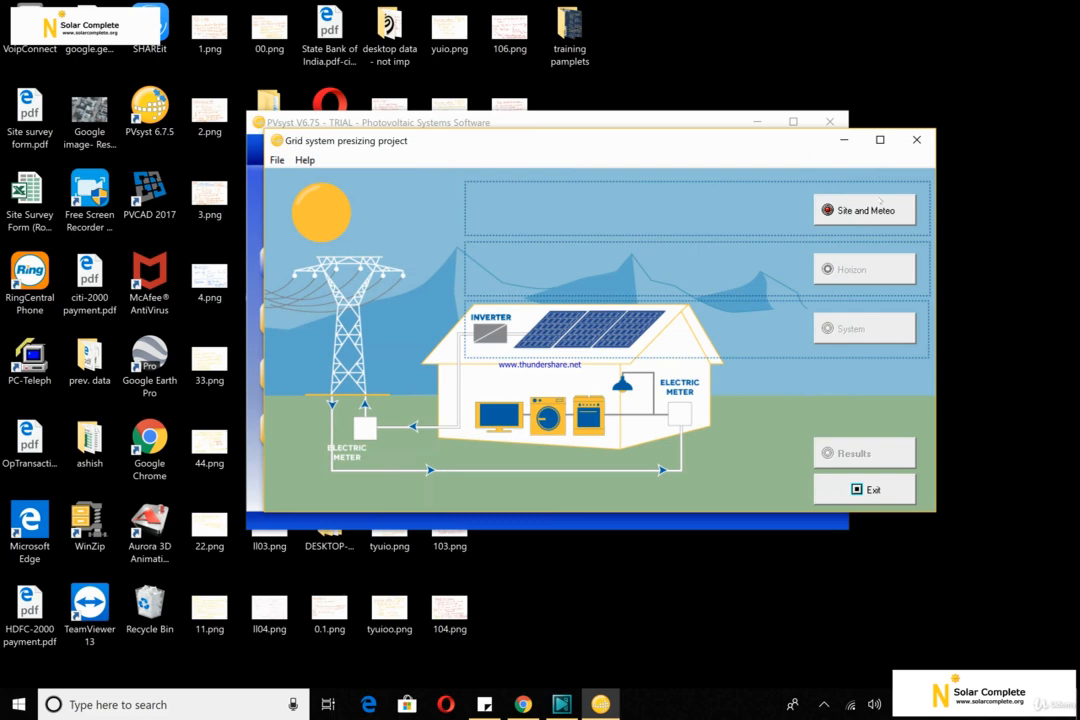
# - Accept Delhi/Safdarjung in India as the project's location and keep the existing horizon line definition
pyautogui.click(866, 210)
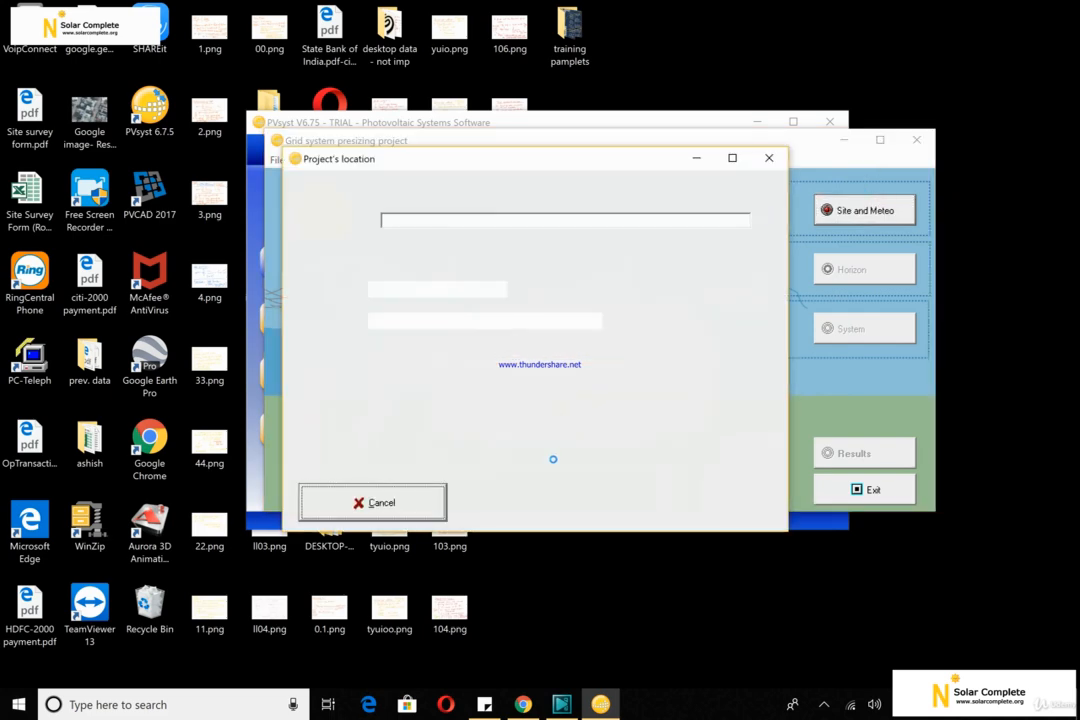
pyautogui.click(700, 503)
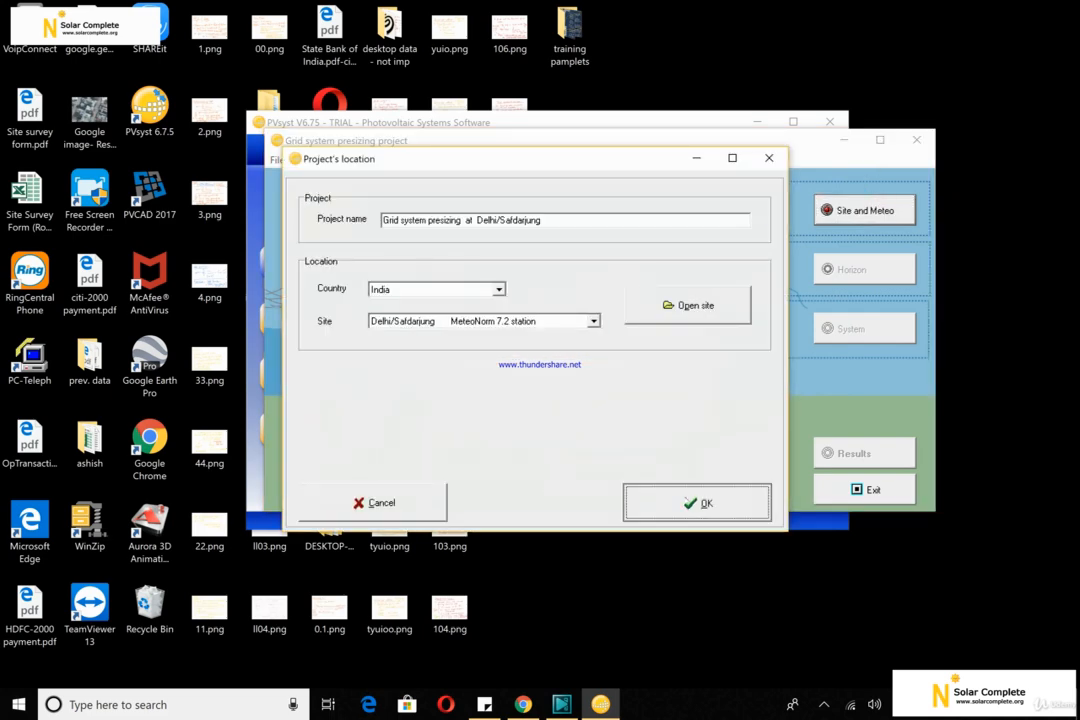
pyautogui.click(846, 270)
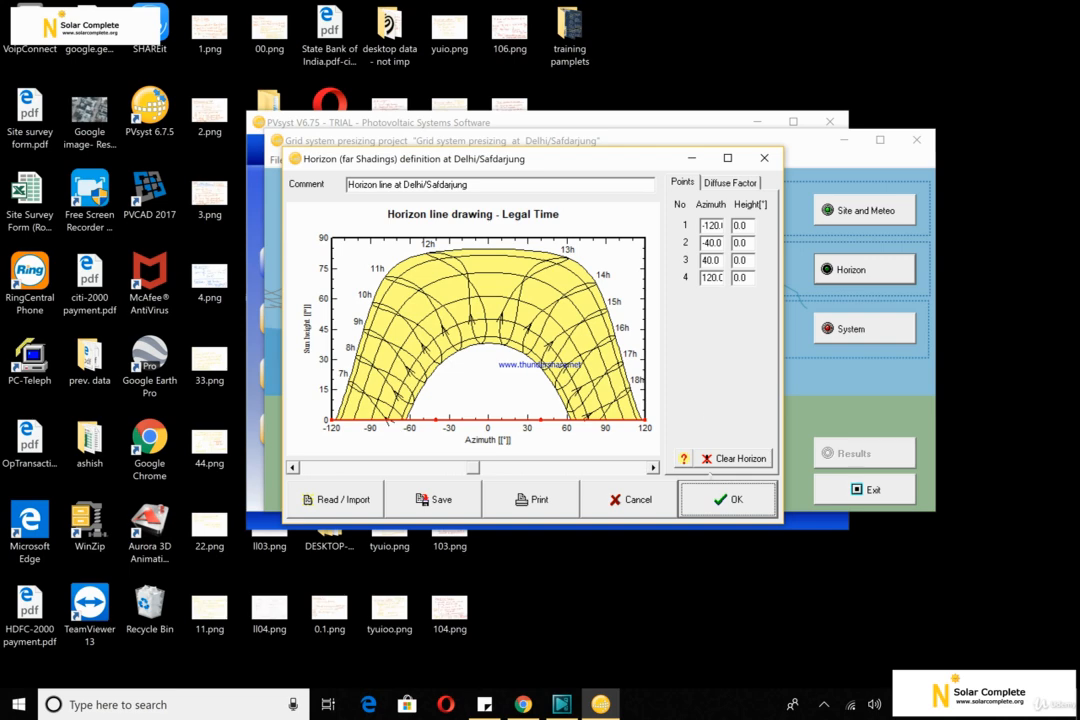
pyautogui.press('Return')
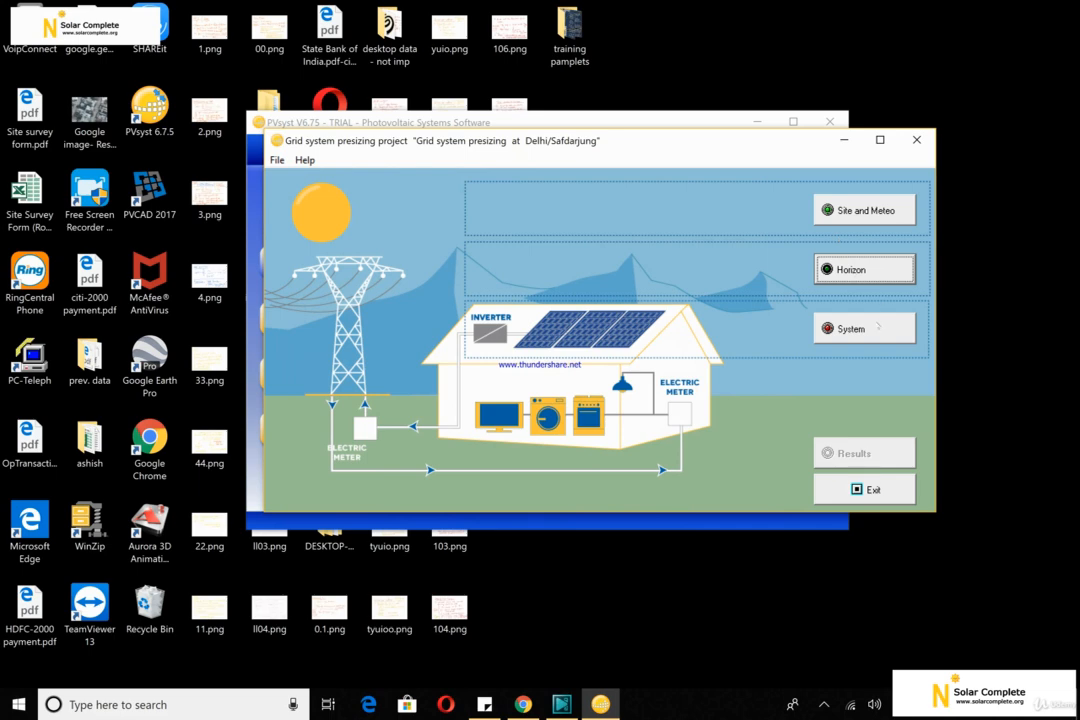
# - Open the system specification and define the array by nominal power instead of active area
pyautogui.click(878, 327)
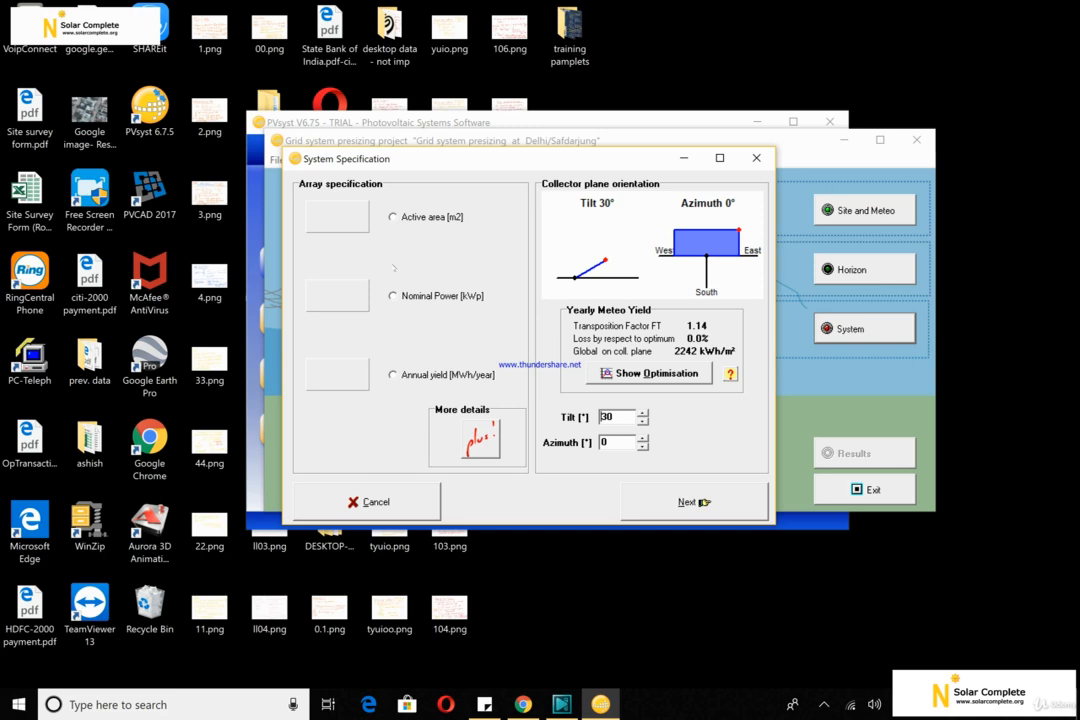
pyautogui.click(393, 218)
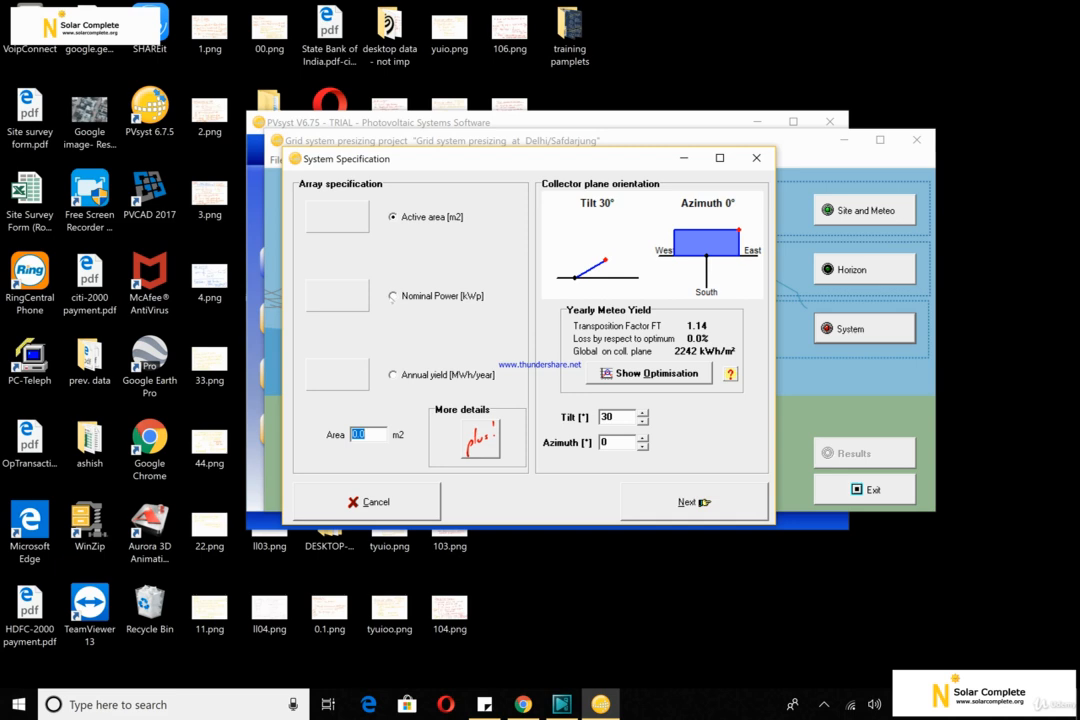
pyautogui.click(393, 296)
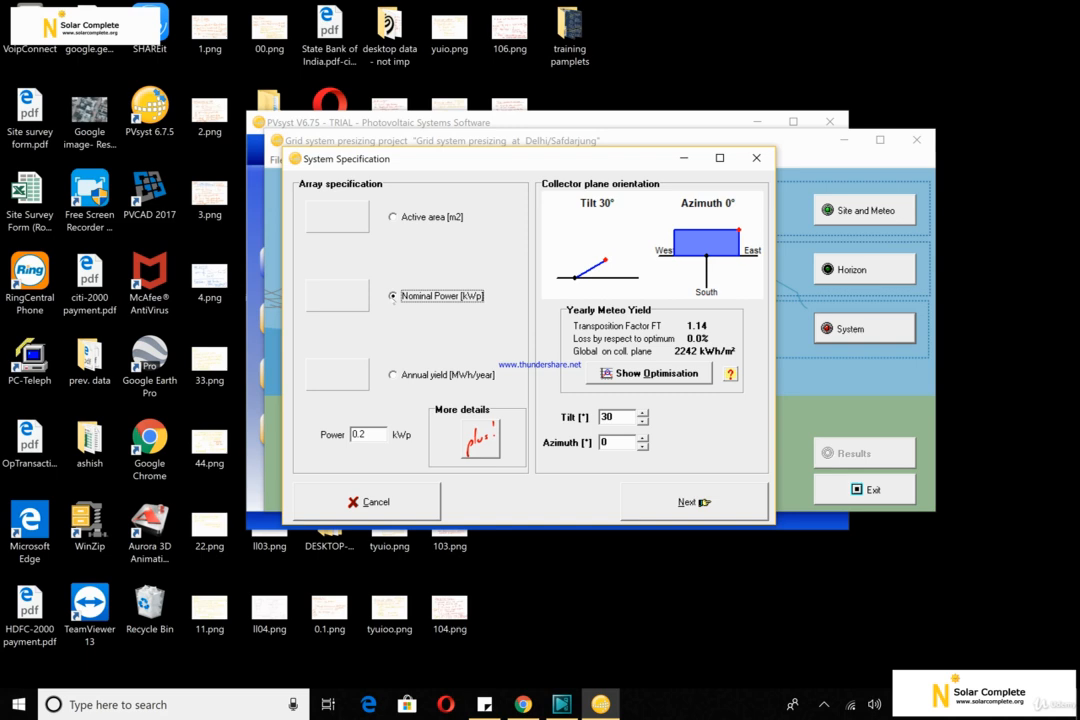
# - Try a nominal power of 0.0 kWp and switch the array specification to annual yield
pyautogui.click(369, 434)
pyautogui.press('BackSpace')
pyautogui.press('BackSpace')
pyautogui.press('BackSpace')
pyautogui.write('0.0')
pyautogui.click(420, 375)
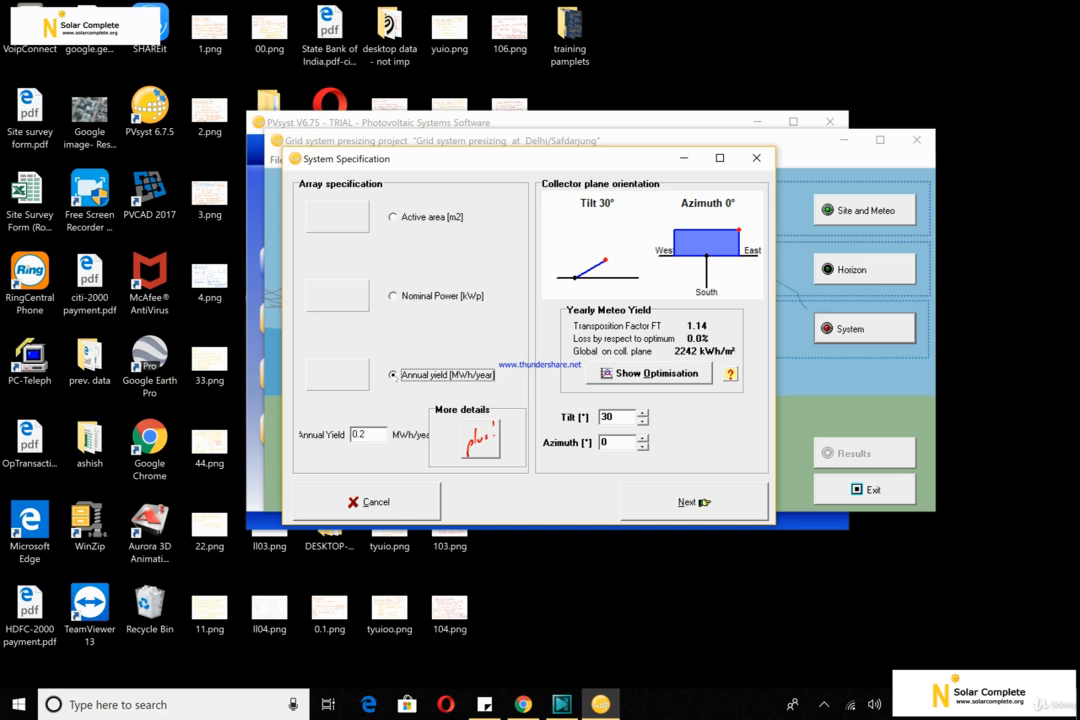
pyautogui.click(378, 428)
# - Specify the array by a nominal power of 10 kWp and show the detailed plane disposition options
pyautogui.click(393, 296)
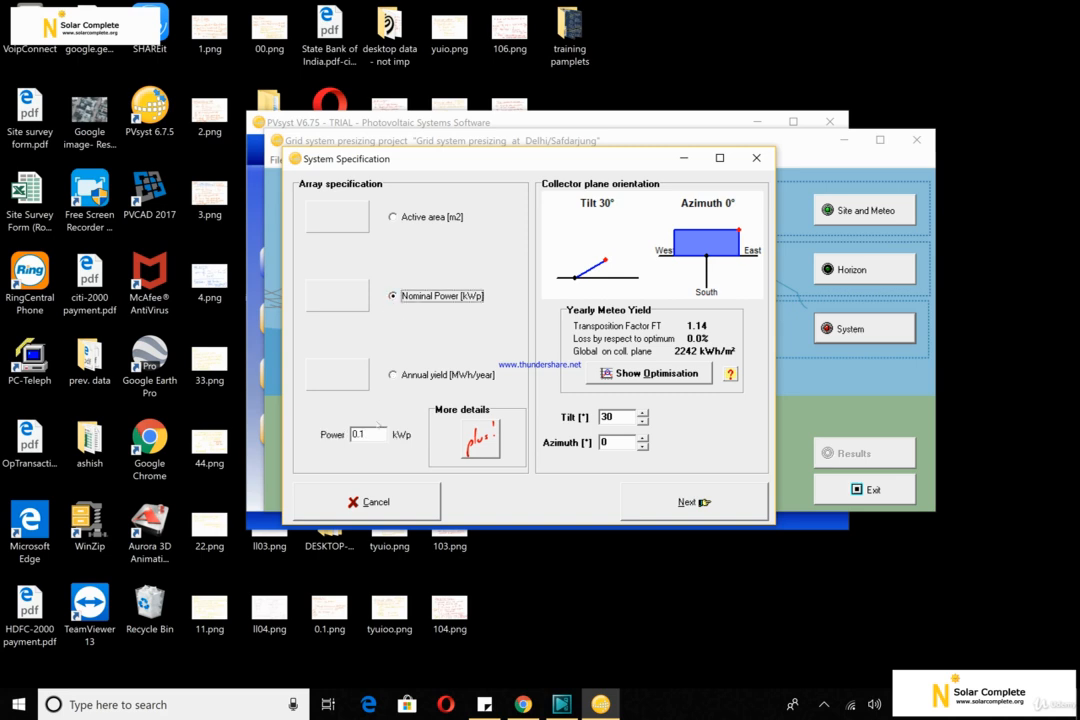
pyautogui.doubleClick(376, 434)
pyautogui.write('10')
pyautogui.click(480, 437)
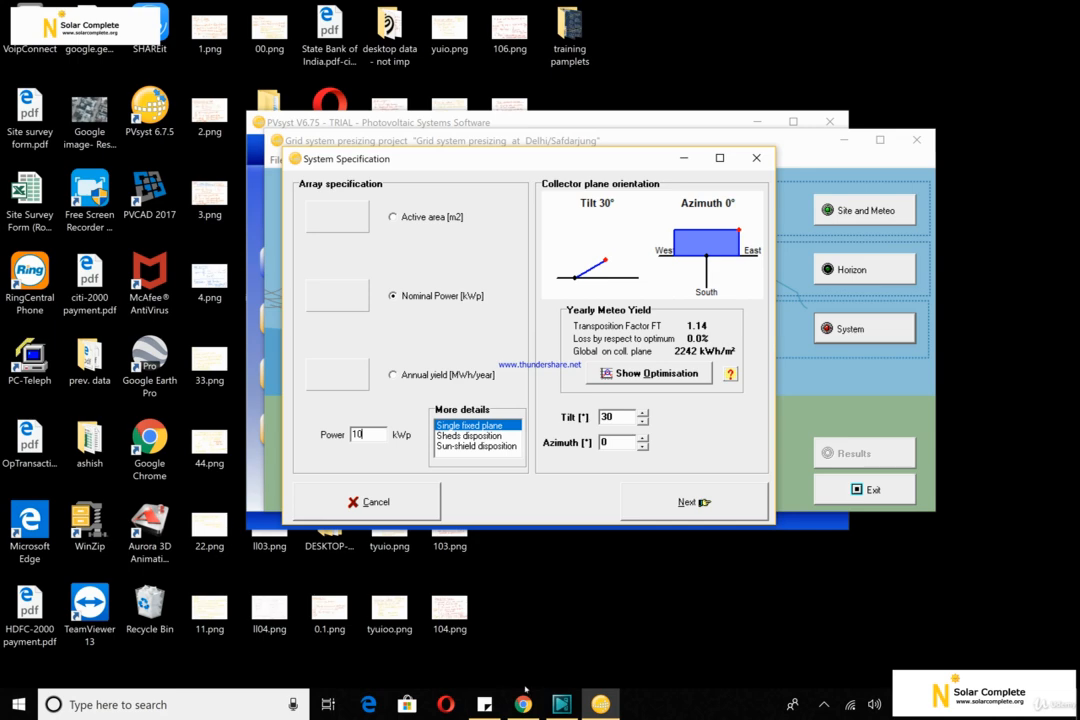
# - Switch to Chrome and open a blank tab in its own maximized window
pyautogui.moveTo(522, 704)
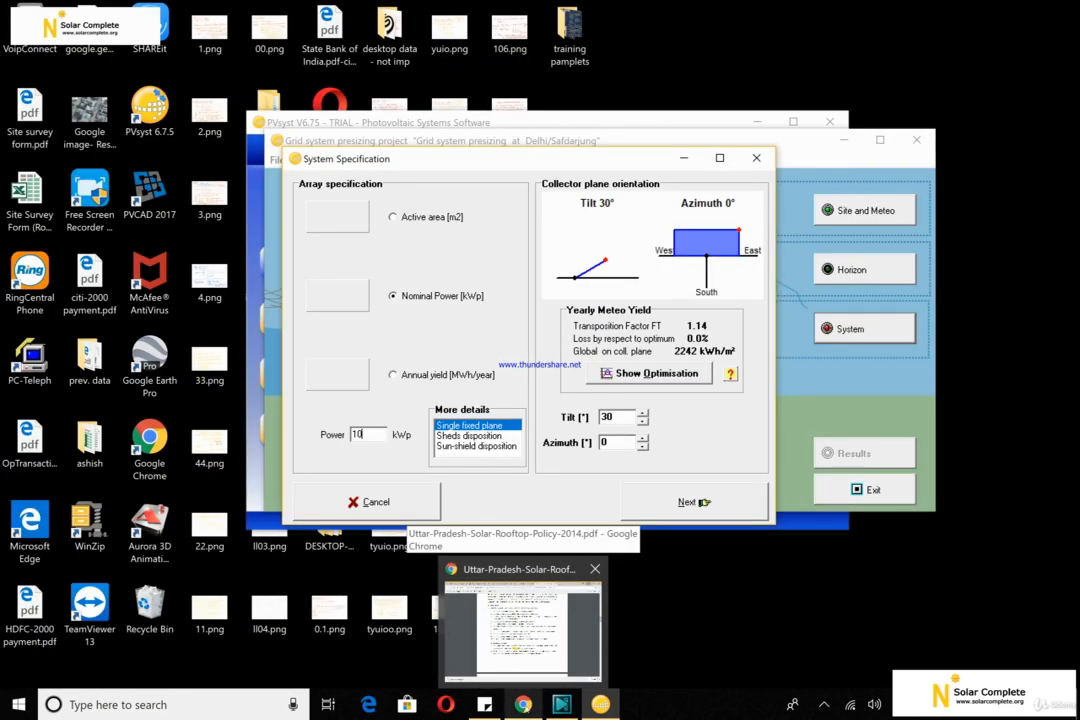
pyautogui.click(534, 640)
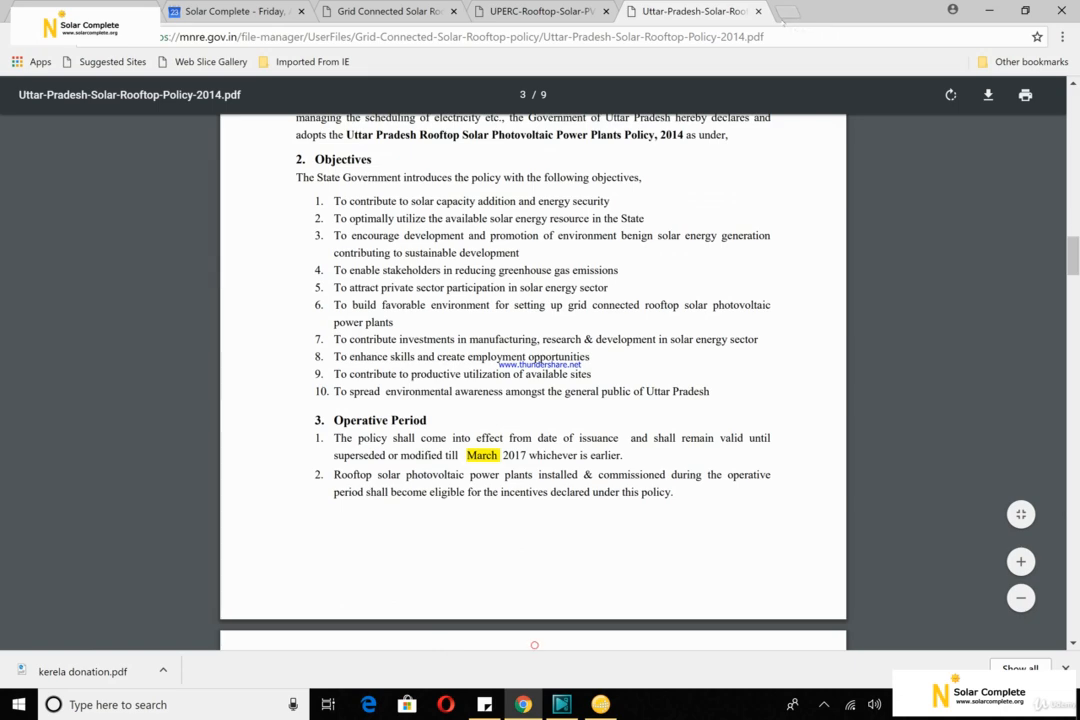
pyautogui.click(787, 11)
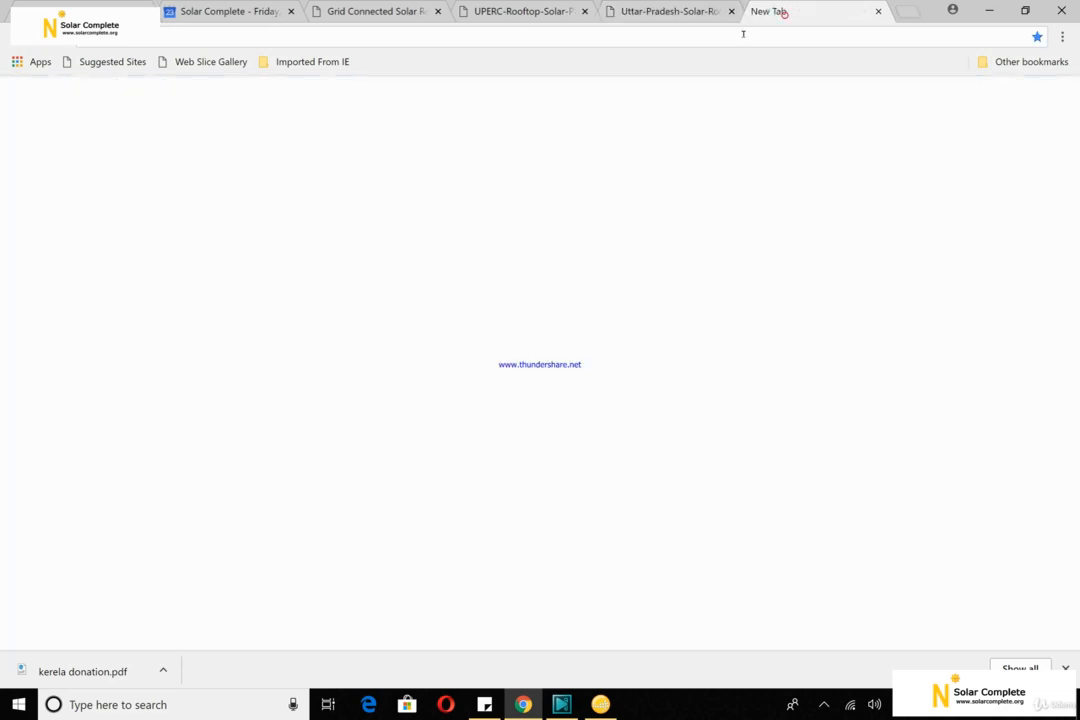
pyautogui.moveTo(768, 11); pyautogui.dragTo(744, 20)
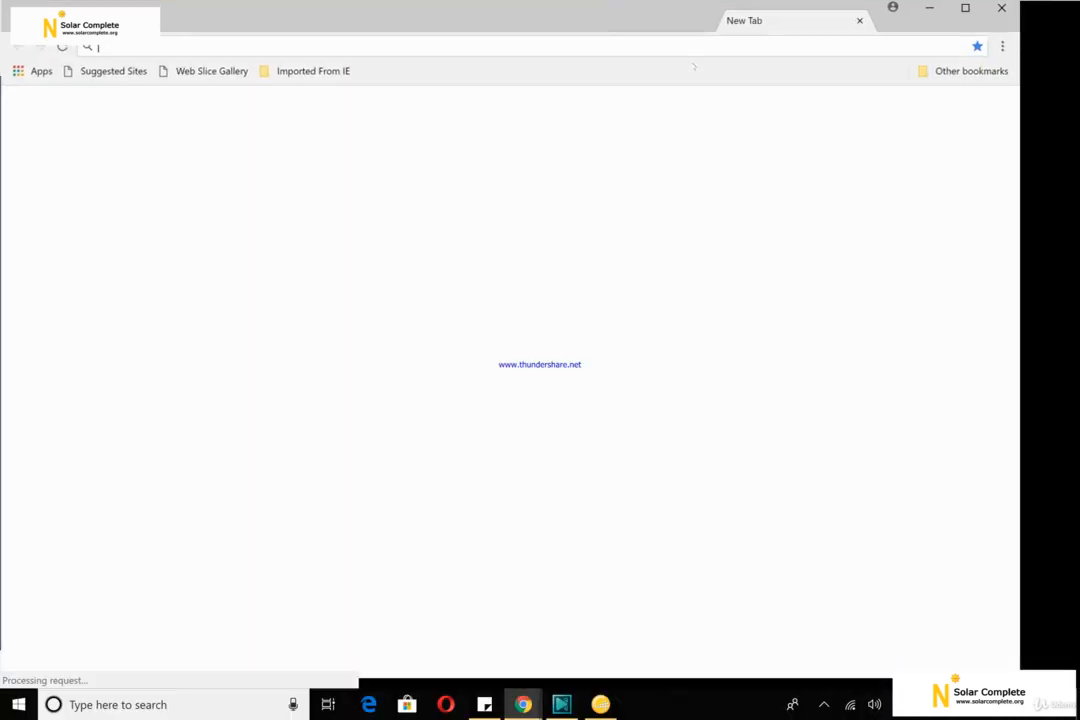
pyautogui.doubleClick(639, 22)
# - Search Google Images for "industrial shed" and enlarge the picture of the white shed with a dark open doorway
pyautogui.write('in')
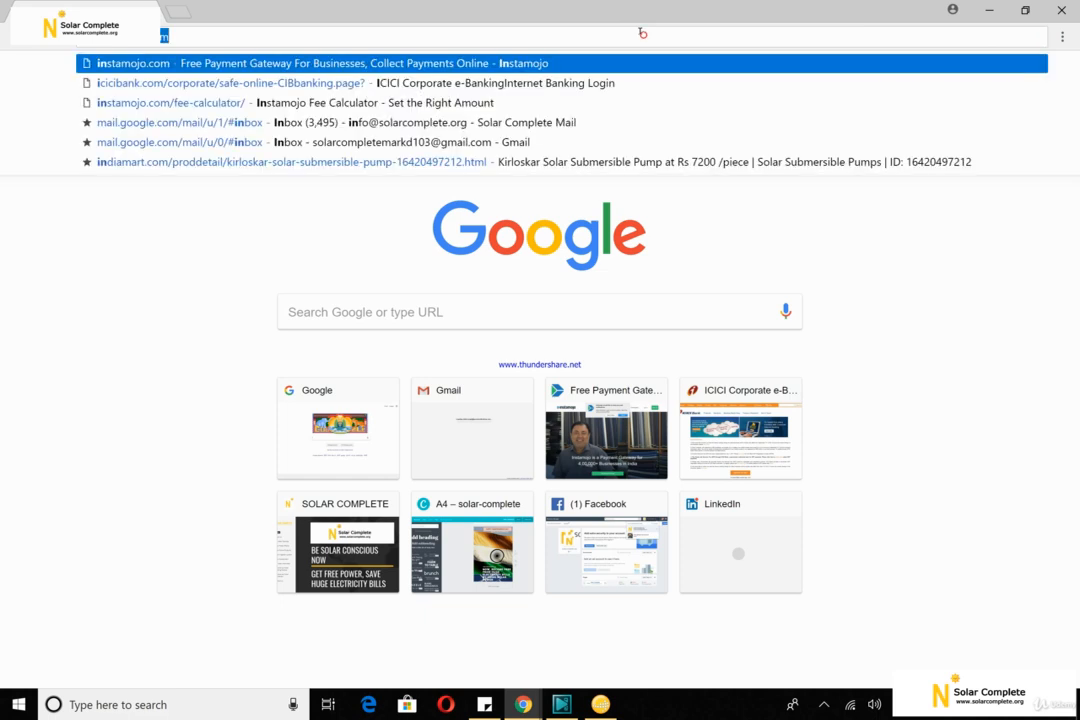
pyautogui.write('dustr')
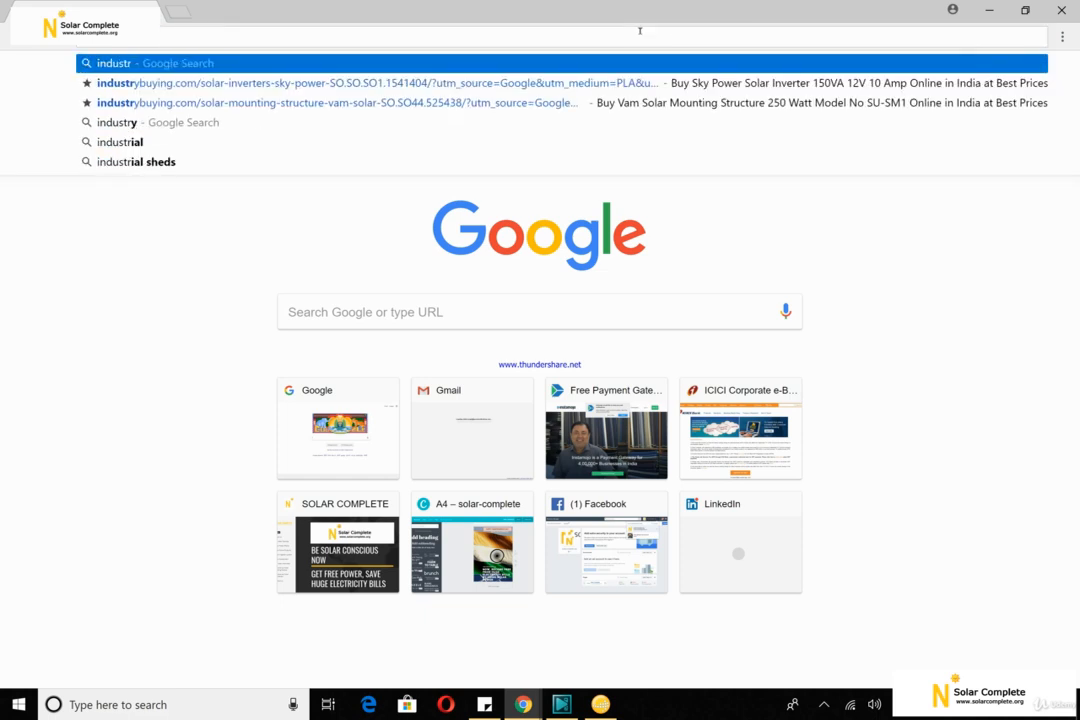
pyautogui.write('ial shed')
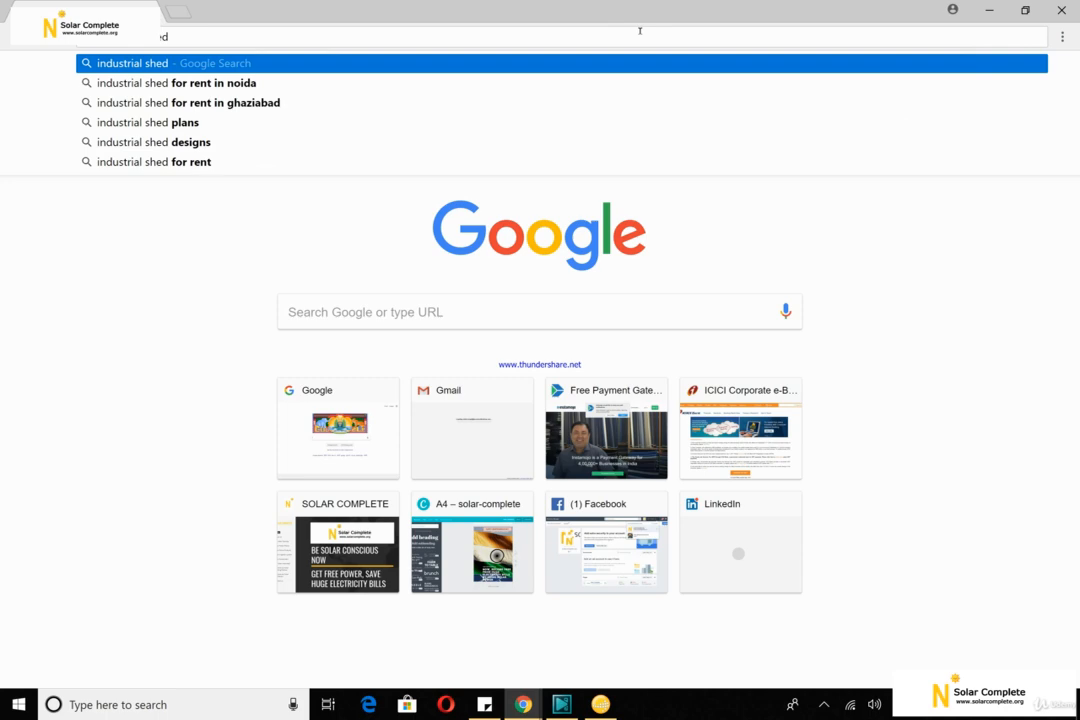
pyautogui.press('Return')
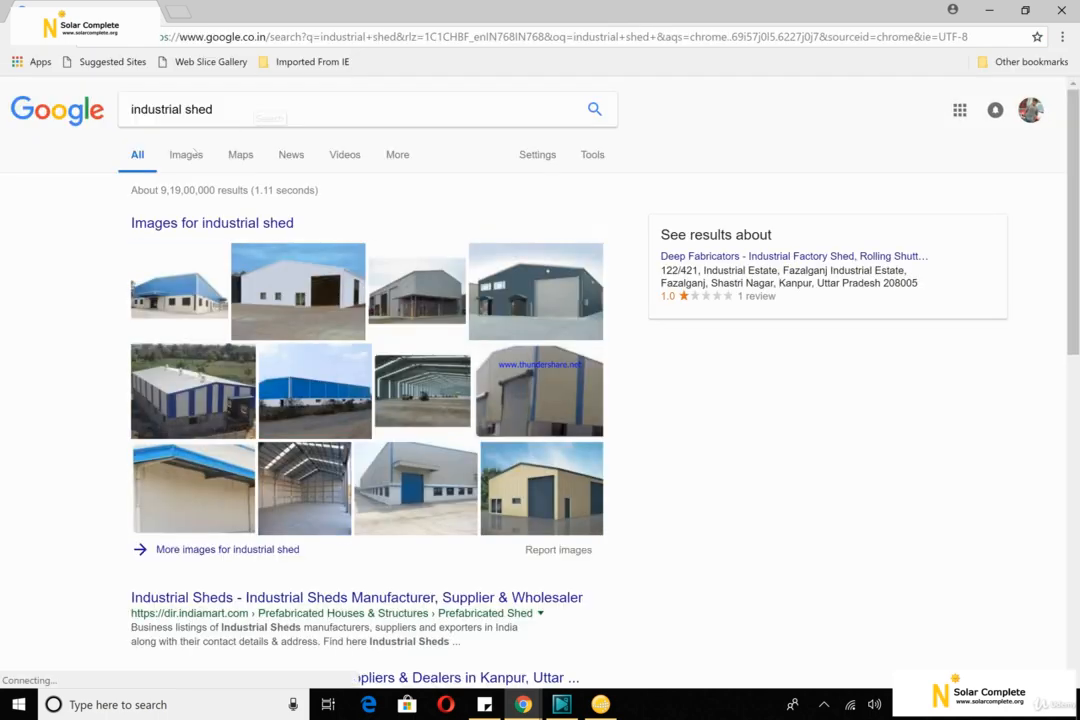
pyautogui.click(186, 154)
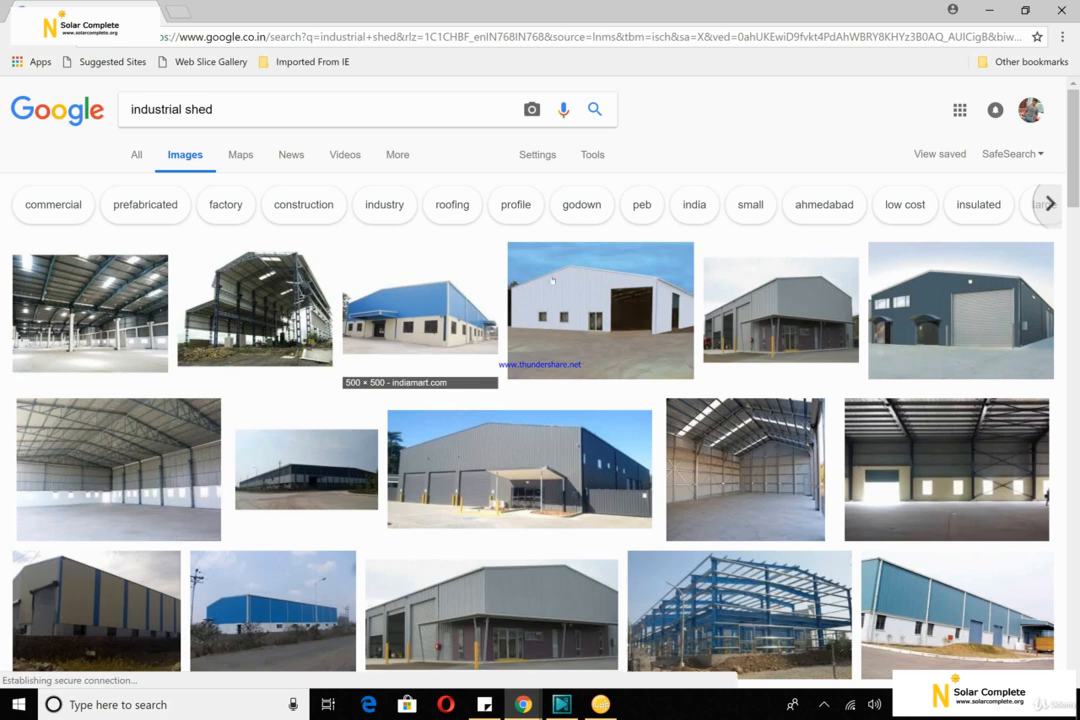
pyautogui.click(619, 280)
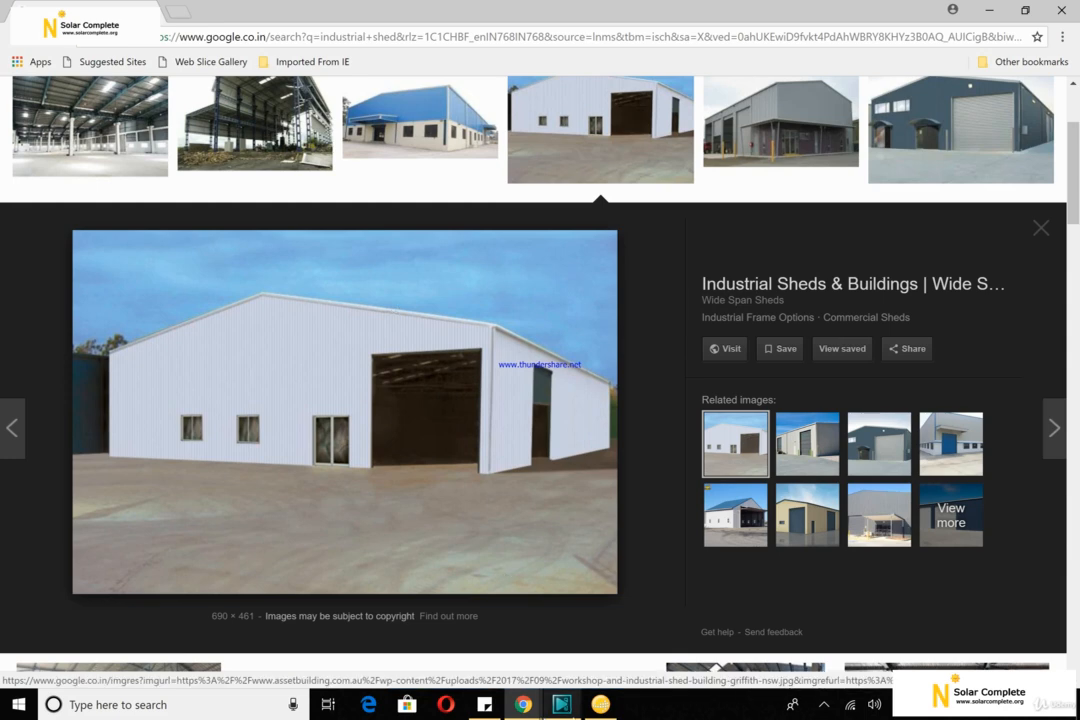
# - Switch back to PVsyst and view the sheds disposition visualisation, including pitch and collector band width
pyautogui.click(598, 708)
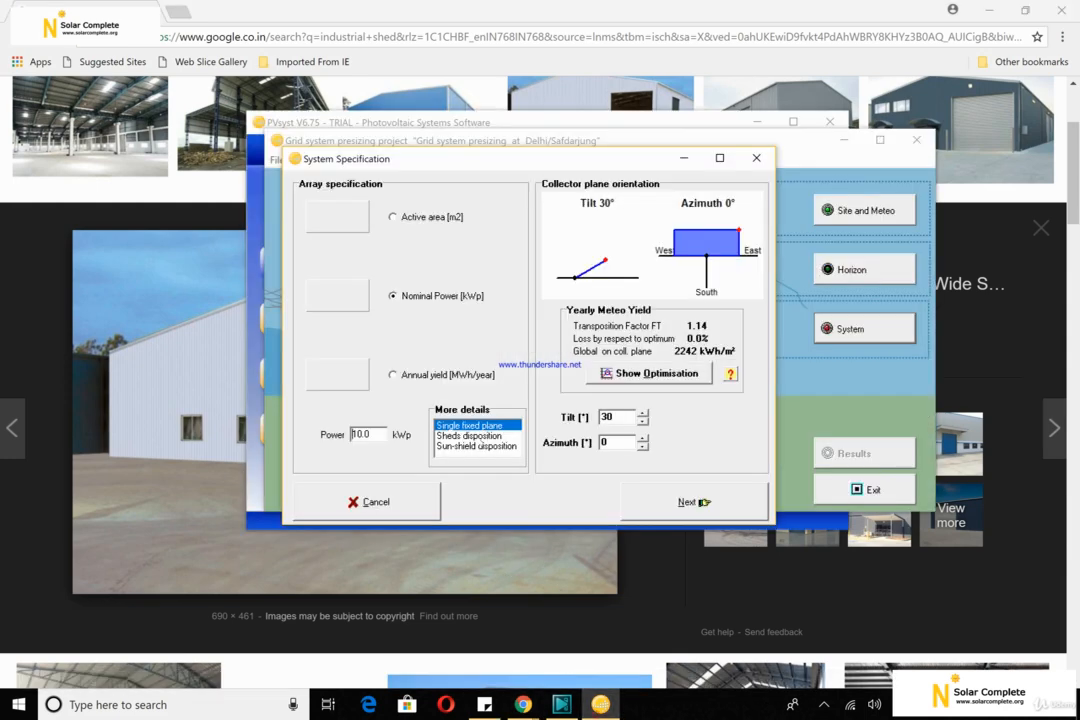
pyautogui.click(478, 436)
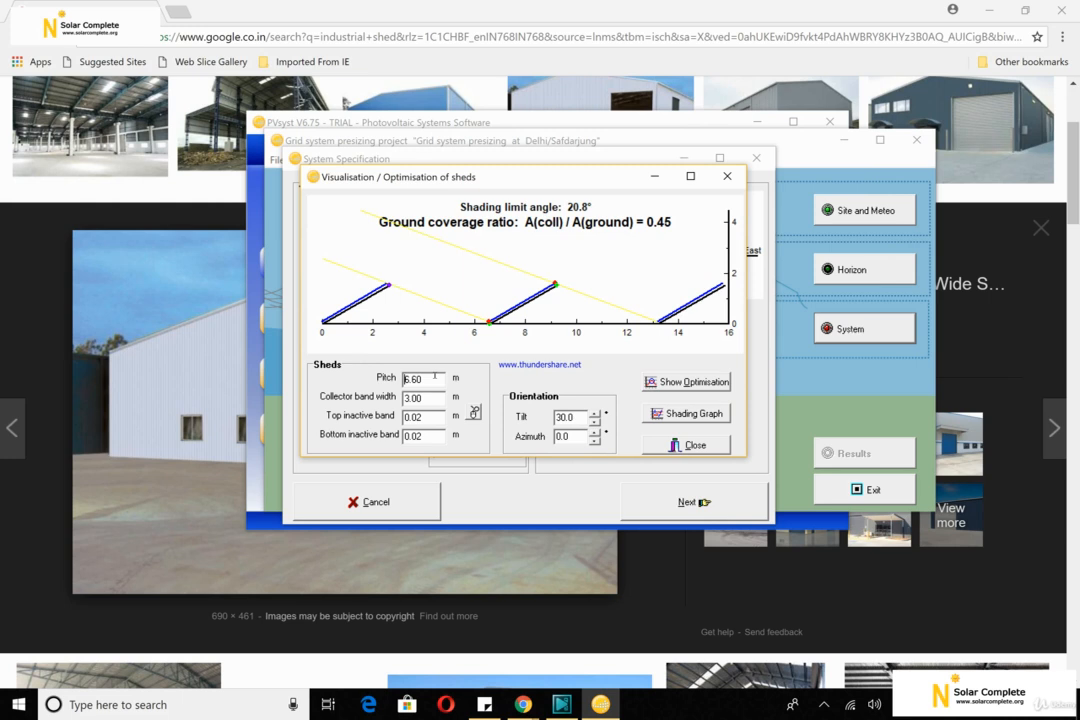
pyautogui.press('Escape')
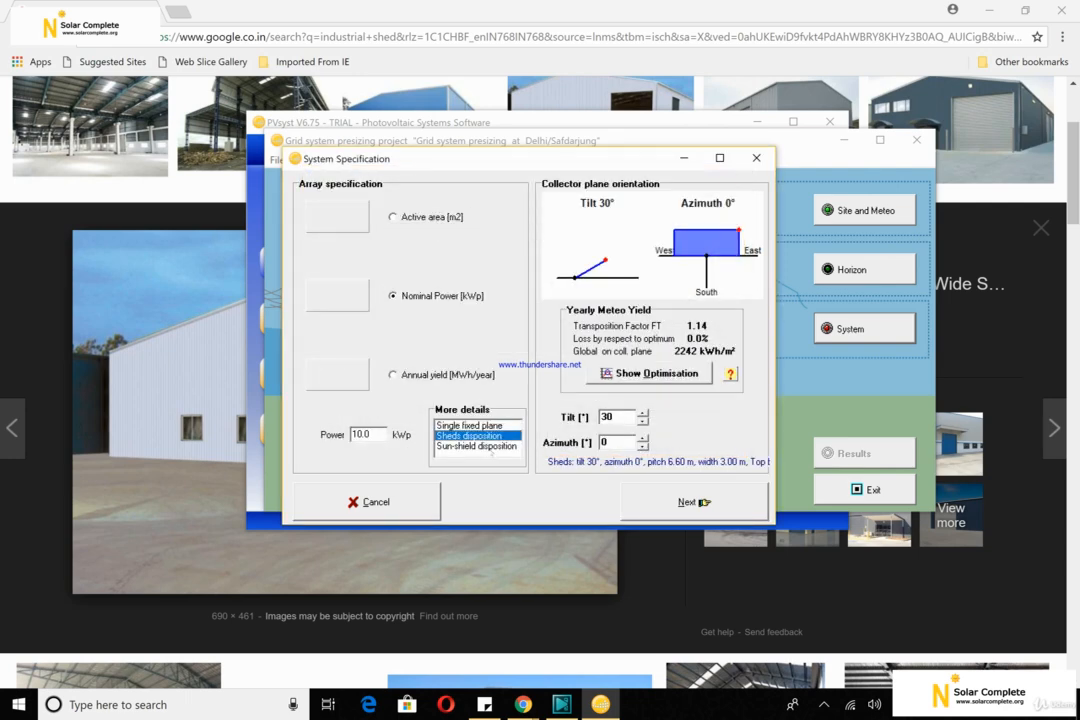
# - View the sun-shield disposition visualisation and set the array back to Single fixed plane
pyautogui.click(490, 450)
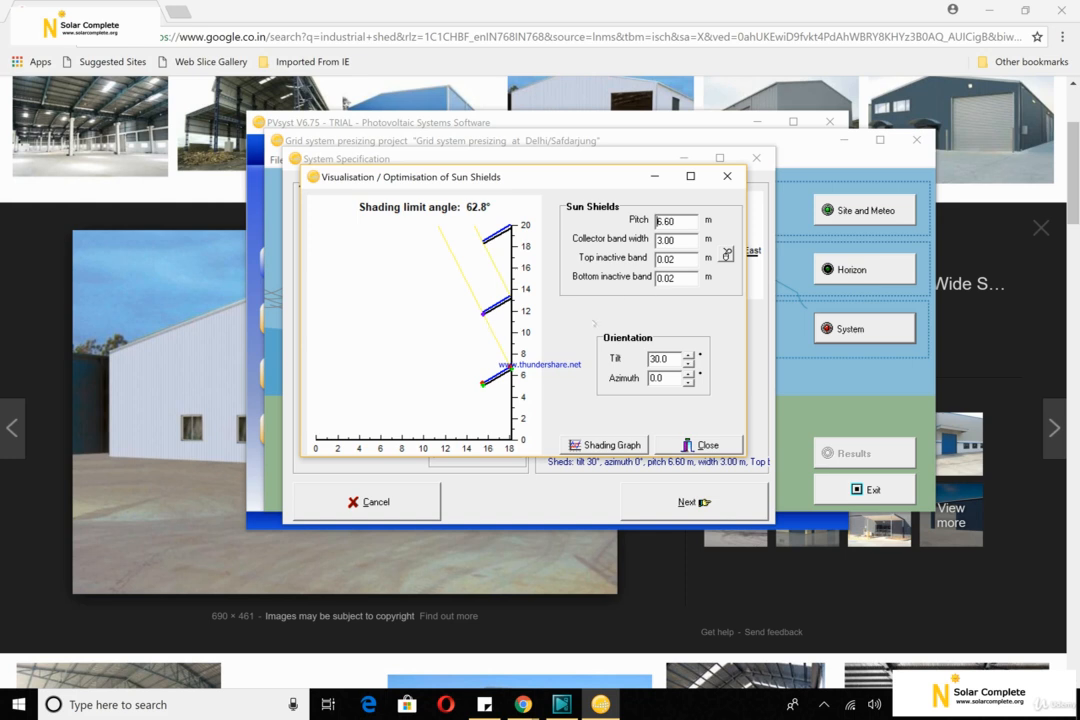
pyautogui.click(676, 442)
pyautogui.click(497, 425)
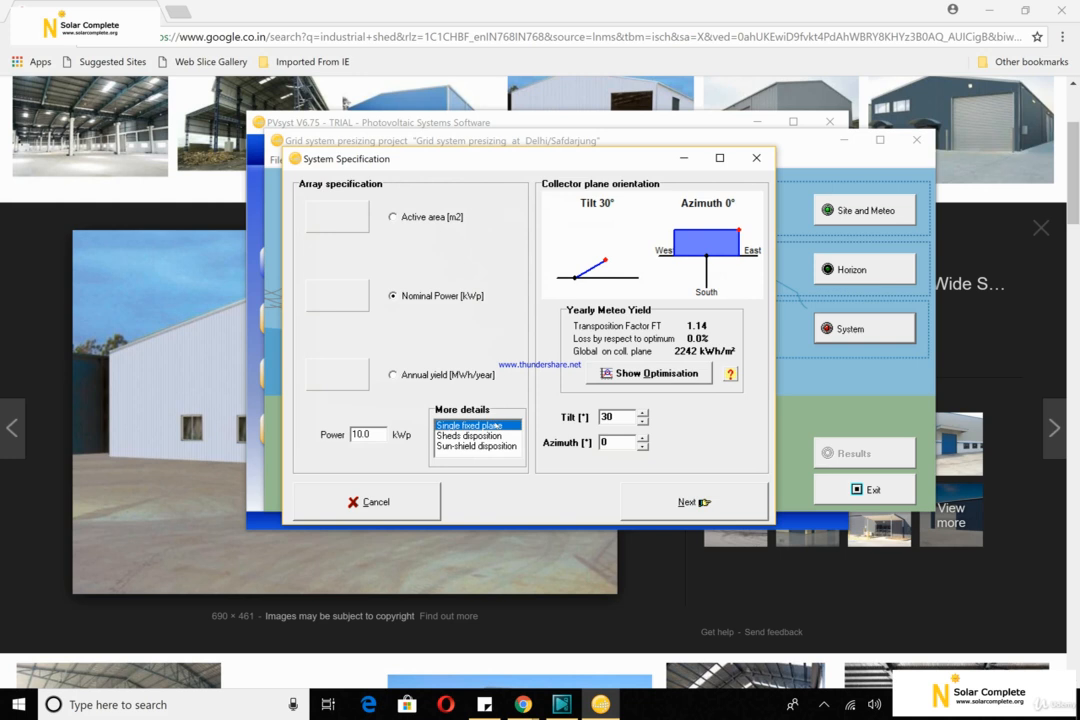
# - Switch to Chrome, search Google Images for "fixed solar mounting structure" and enlarge the picture of the rooftop panel array
pyautogui.click(575, 56)
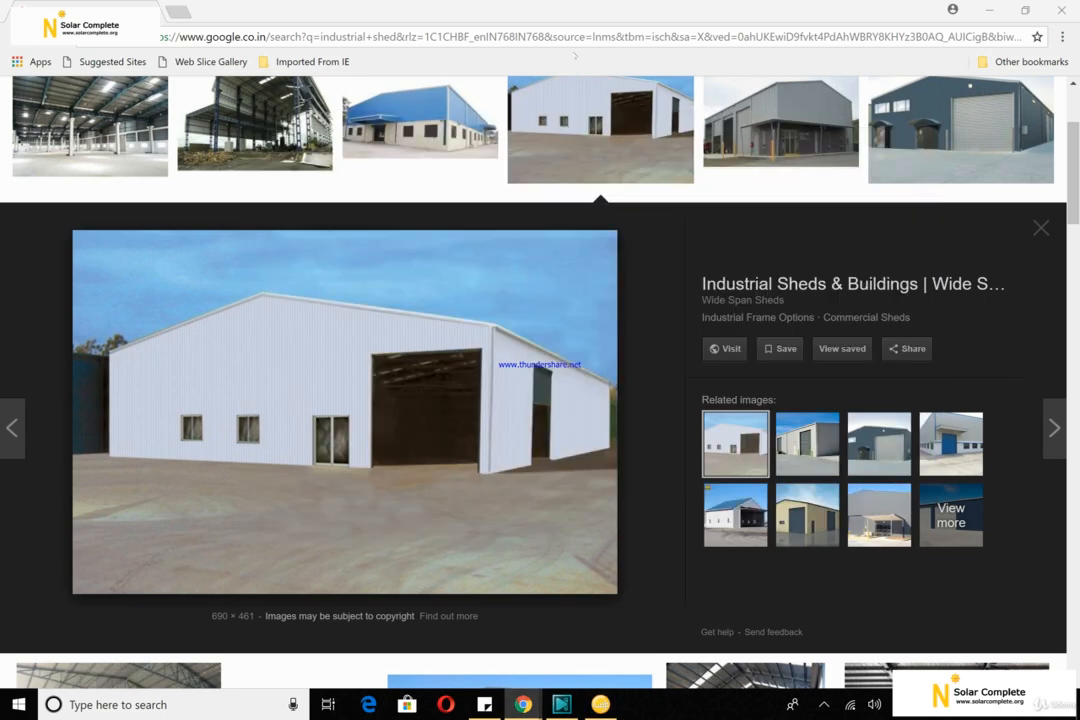
pyautogui.scroll(2, 575, 300)
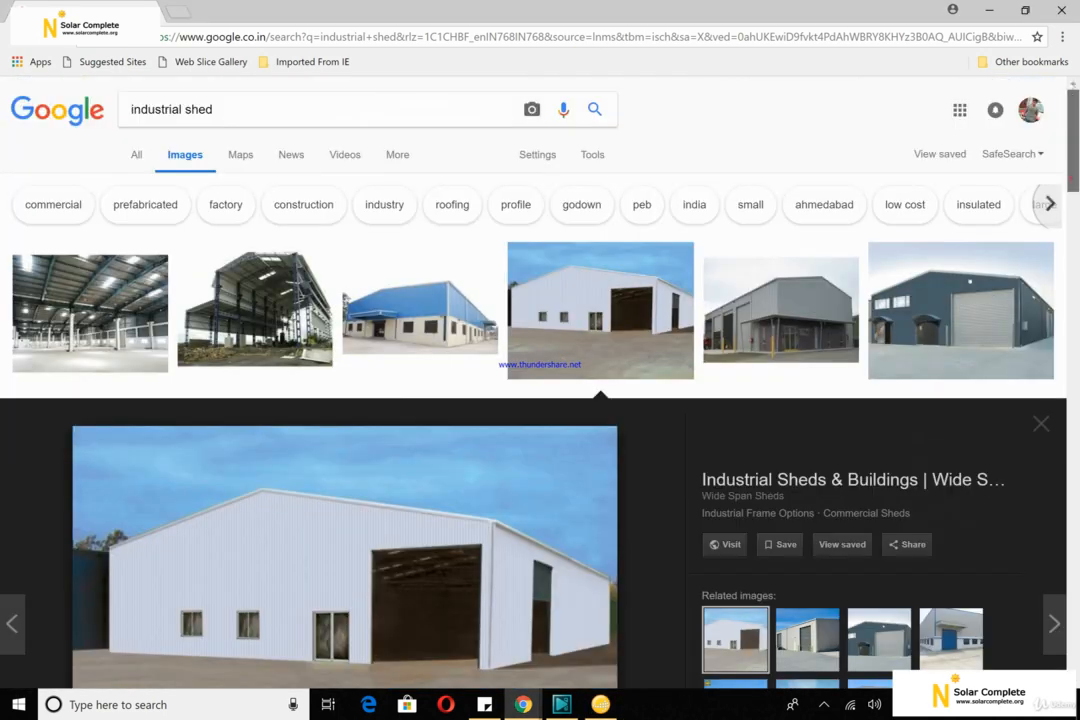
pyautogui.press('BackSpace')
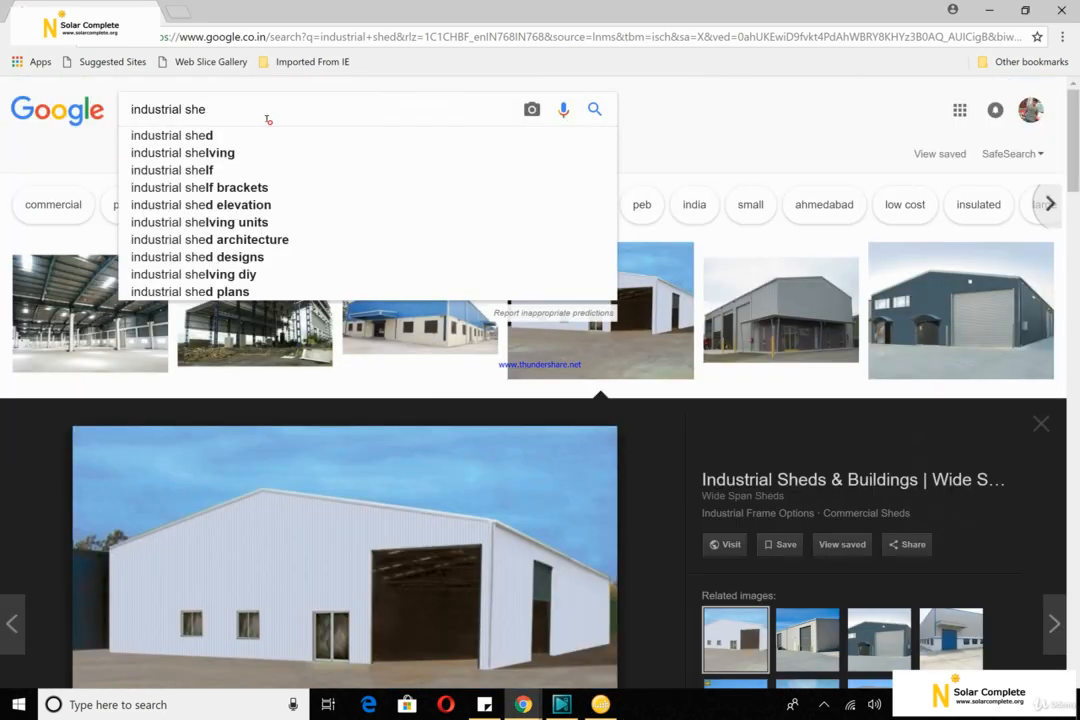
pyautogui.press('BackSpace')
pyautogui.press('BackSpace')
pyautogui.press('BackSpace')
pyautogui.press('BackSpace')
pyautogui.press('BackSpace')
pyautogui.press('BackSpace')
pyautogui.press('BackSpace')
pyautogui.press('BackSpace')
pyautogui.press('BackSpace')
pyautogui.press('BackSpace')
pyautogui.press('BackSpace')
pyautogui.press('BackSpace')
pyautogui.press('BackSpace')
pyautogui.press('BackSpace')
pyautogui.write('fix')
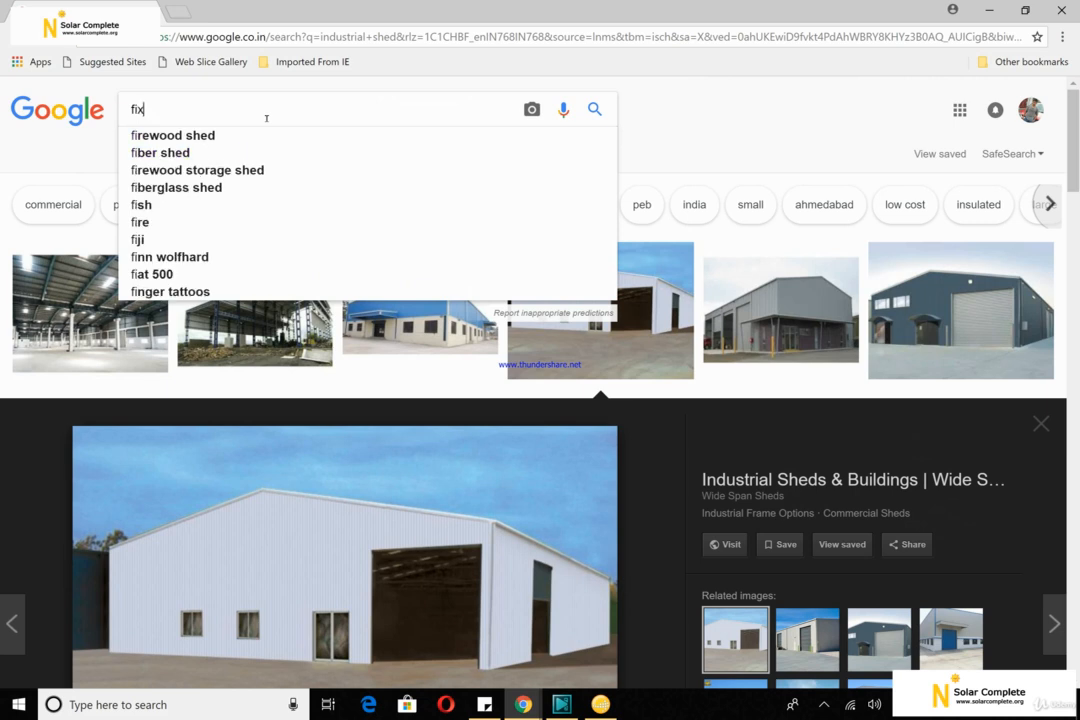
pyautogui.write('ed s')
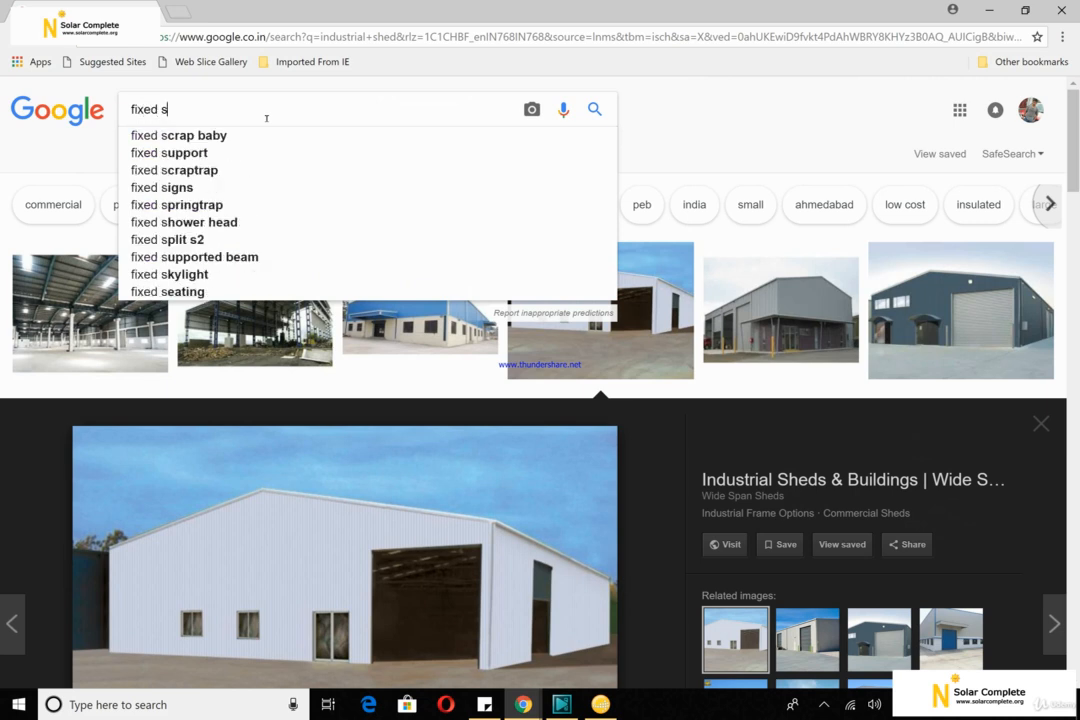
pyautogui.write('ol')
pyautogui.press('BackSpace')
pyautogui.write('ola')
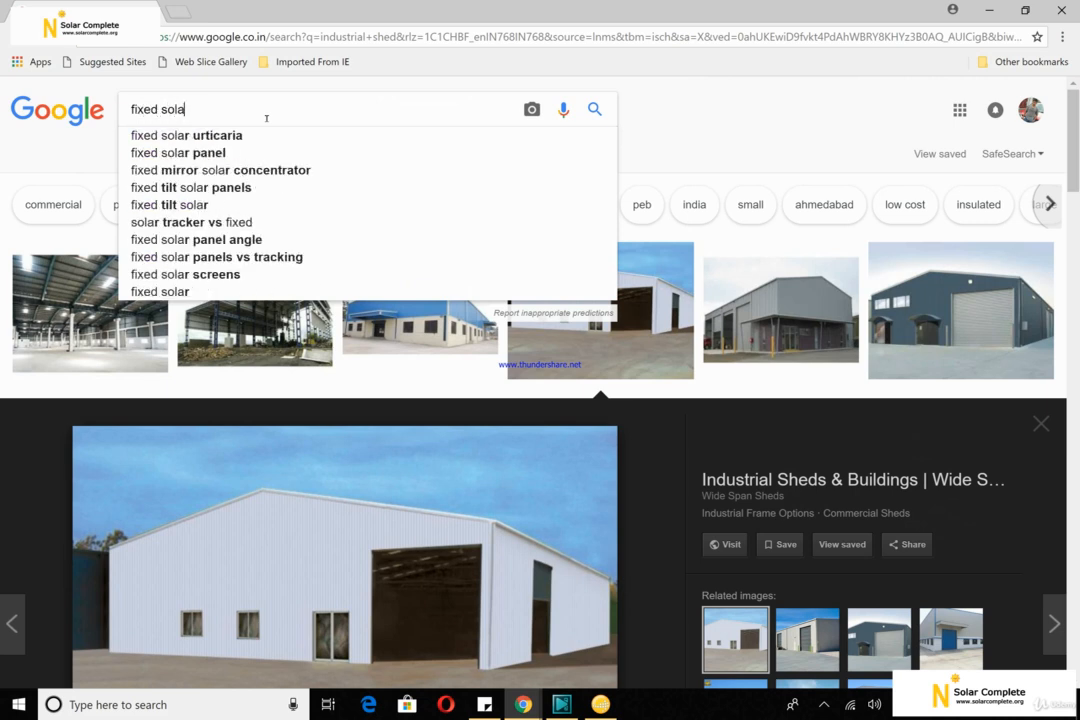
pyautogui.write('r mounting')
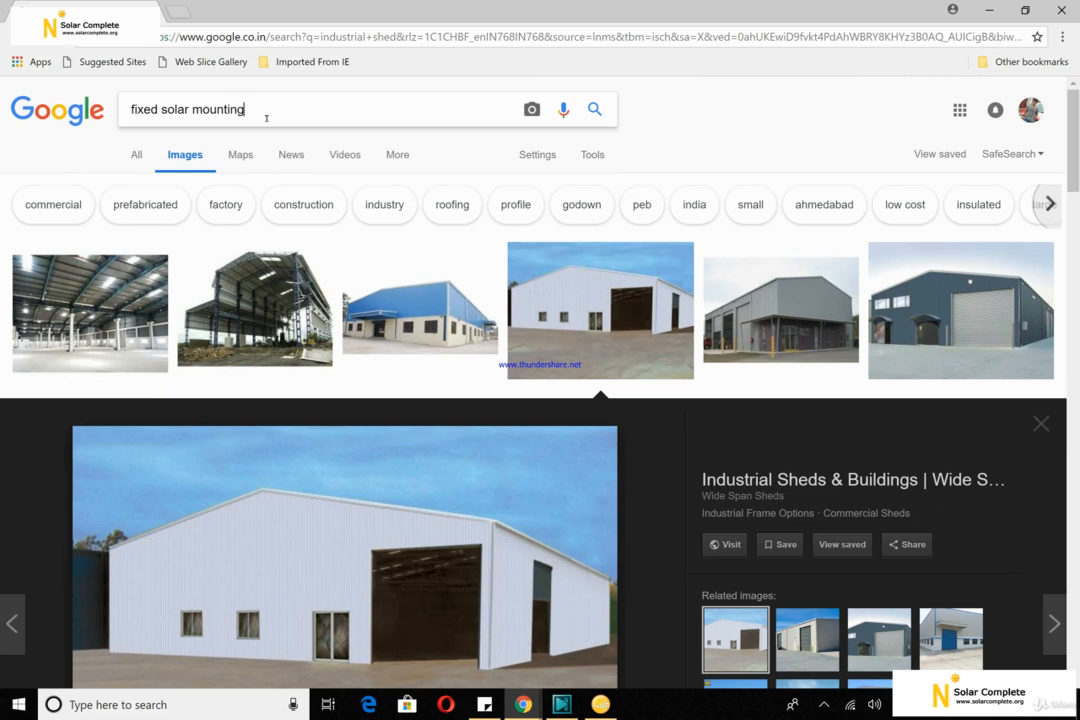
pyautogui.write(' syt')
pyautogui.press('BackSpace')
pyautogui.press('BackSpace')
pyautogui.write('tructure')
pyautogui.press('Return')
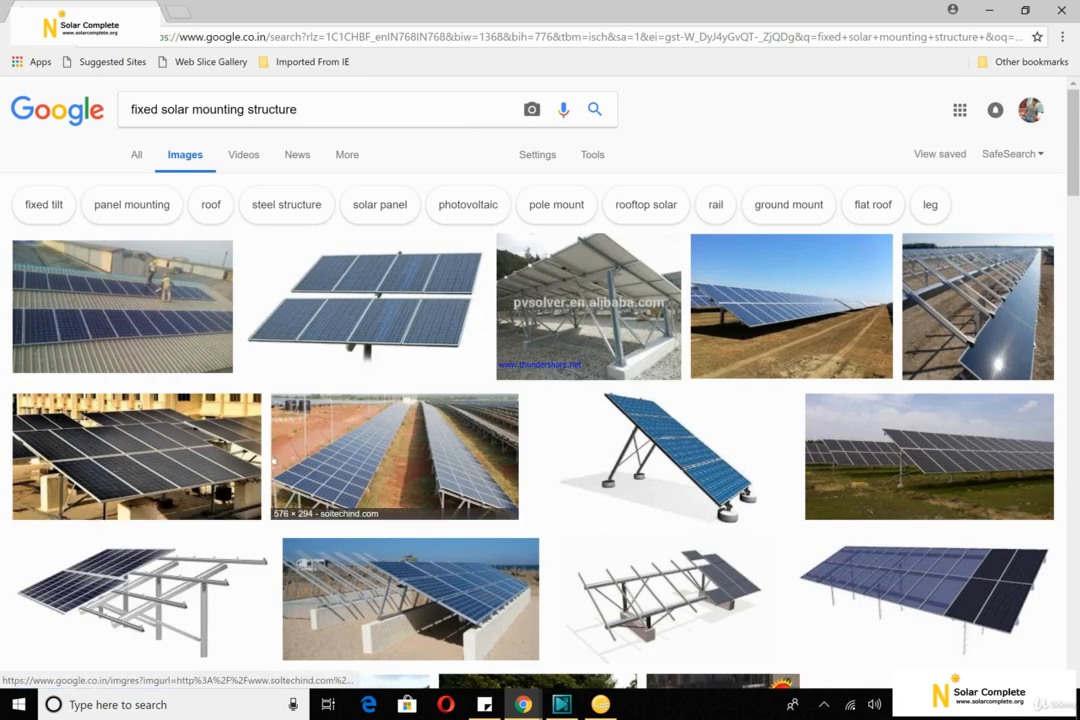
pyautogui.click(150, 455)
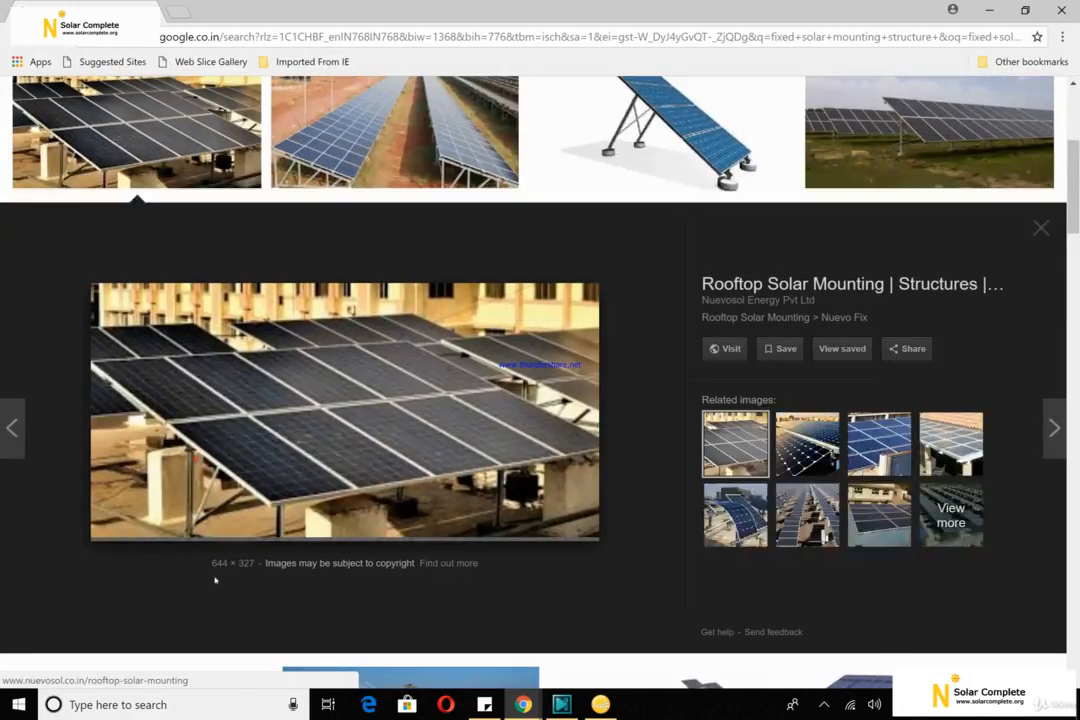